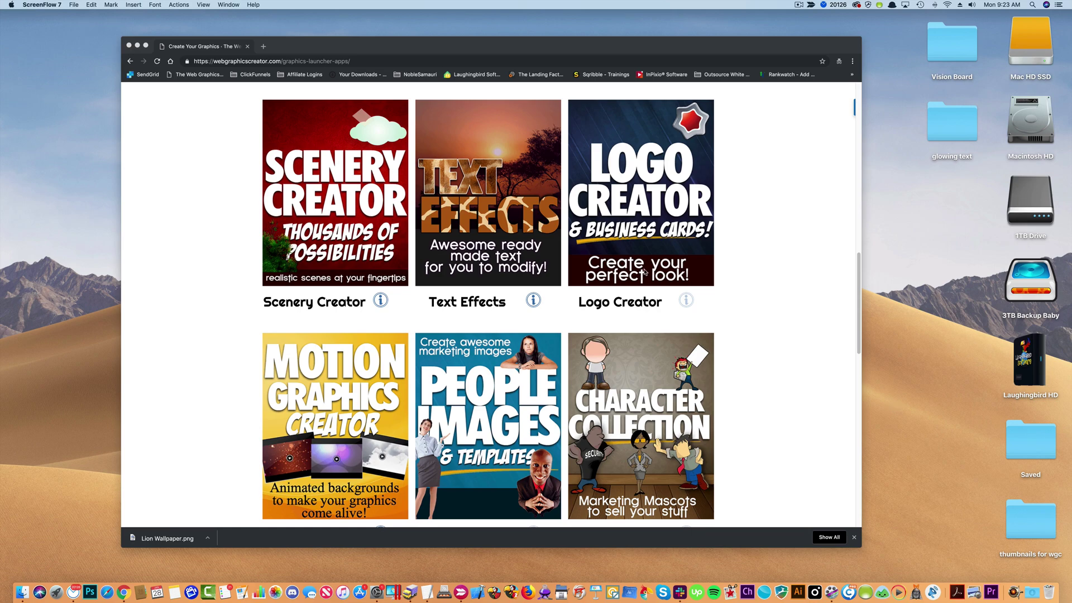
- Move Chrome aside and close the Desktop & Screen Saver window
{"action": "double_click", "coordinate": [316, 49]}
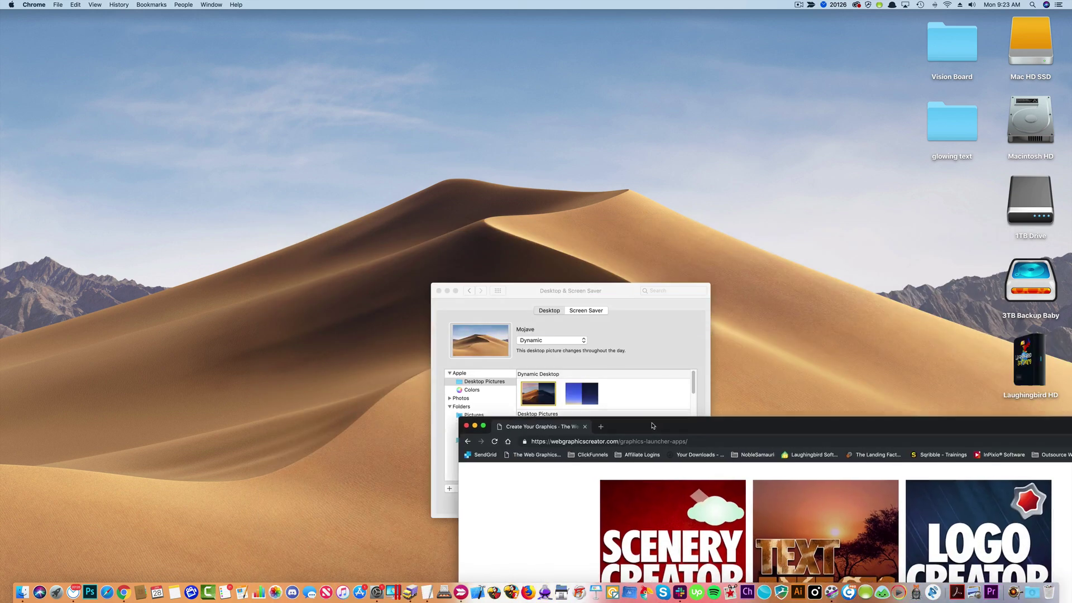
{"action": "left_click_drag", "start_coordinate": [735, 572], "coordinate": [631, 421]}
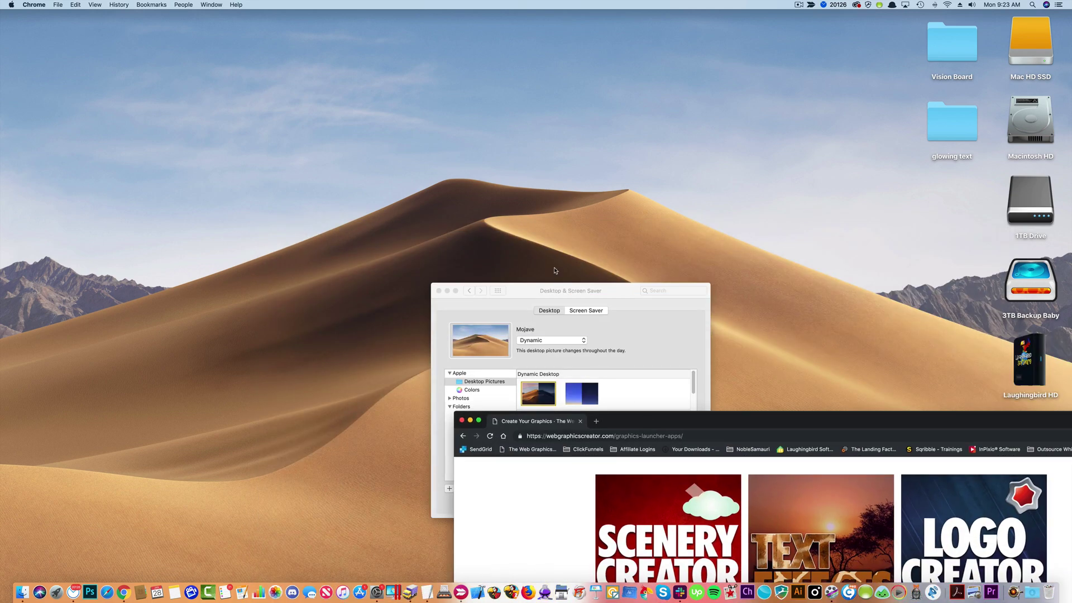
{"action": "left_click", "coordinate": [522, 290]}
{"action": "left_click", "coordinate": [439, 290]}
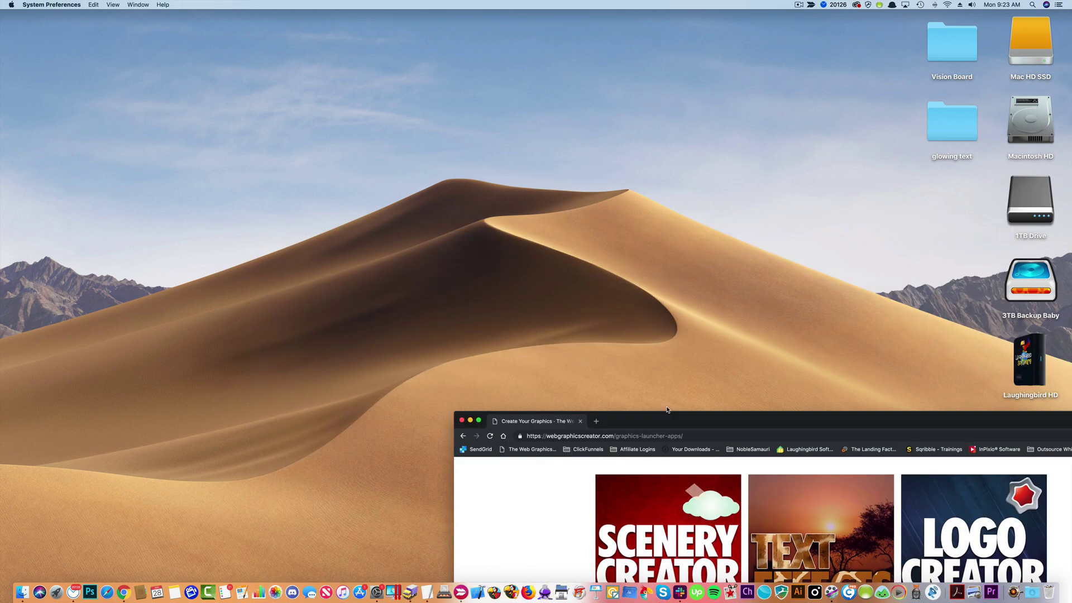
- Restore the Chrome window and open the Scenery Creator
{"action": "double_click", "coordinate": [666, 420]}
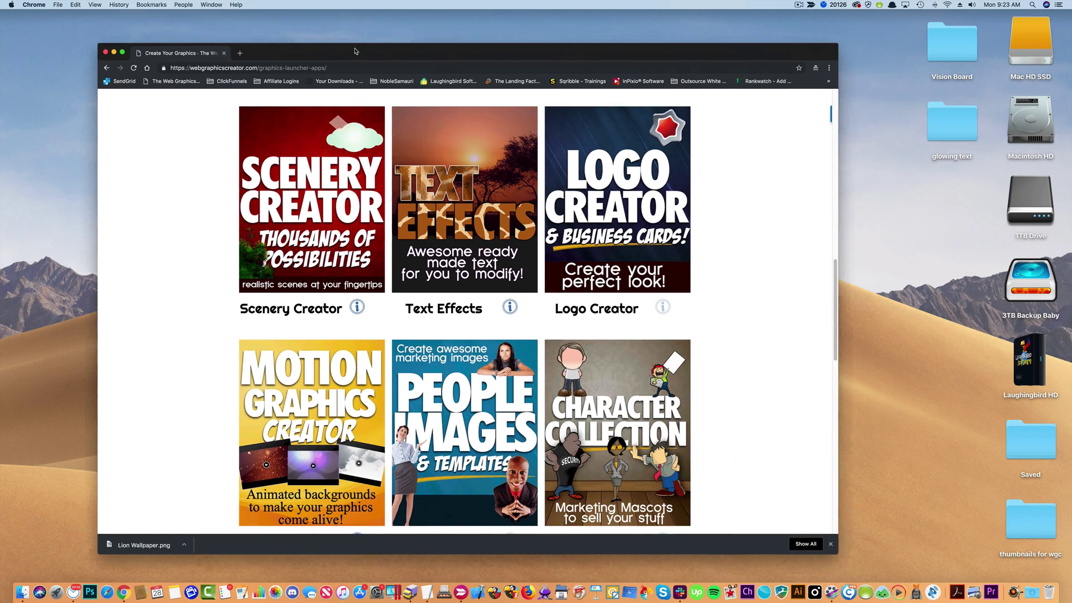
{"action": "left_click_drag", "start_coordinate": [354, 52], "coordinate": [382, 67]}
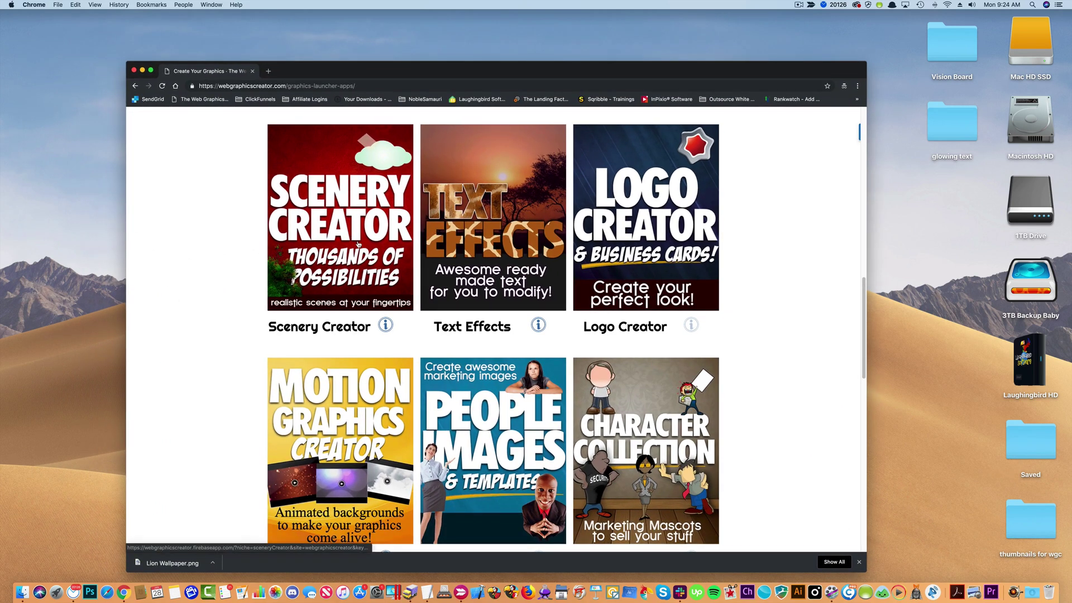
{"action": "left_click", "coordinate": [345, 219]}
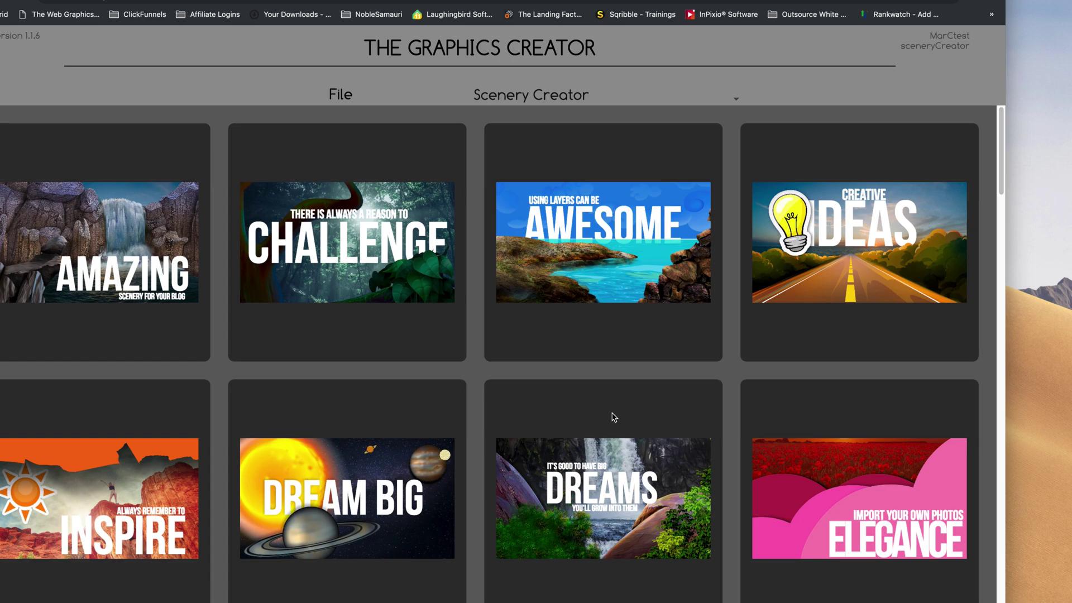
- Open the CREATIVE IDEAS design and delete its road background photo
{"action": "left_click", "coordinate": [878, 261]}
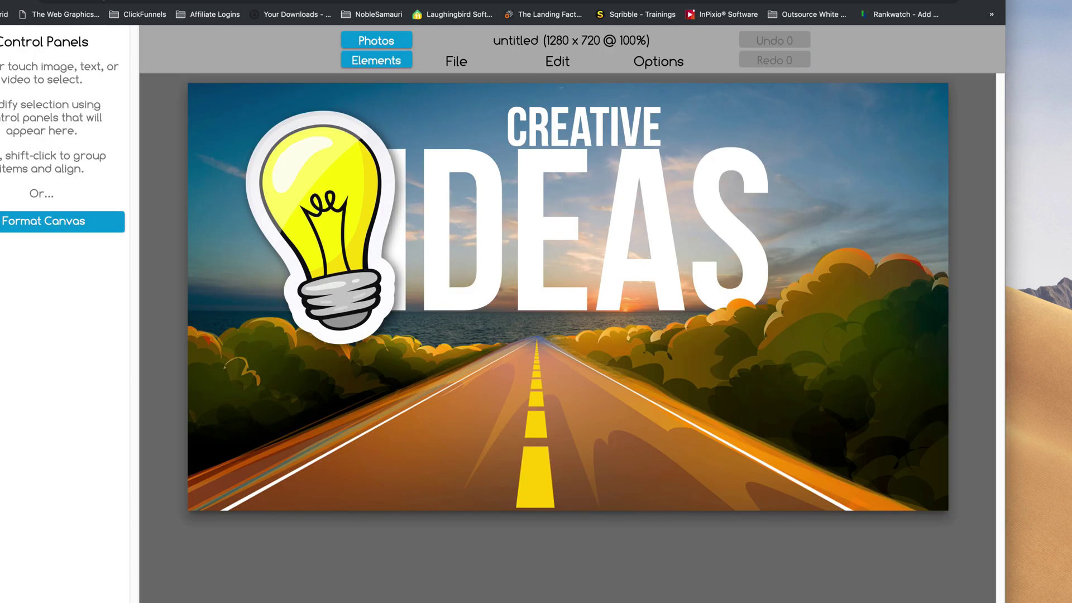
{"action": "left_click_drag", "start_coordinate": [672, 355], "coordinate": [661, 344]}
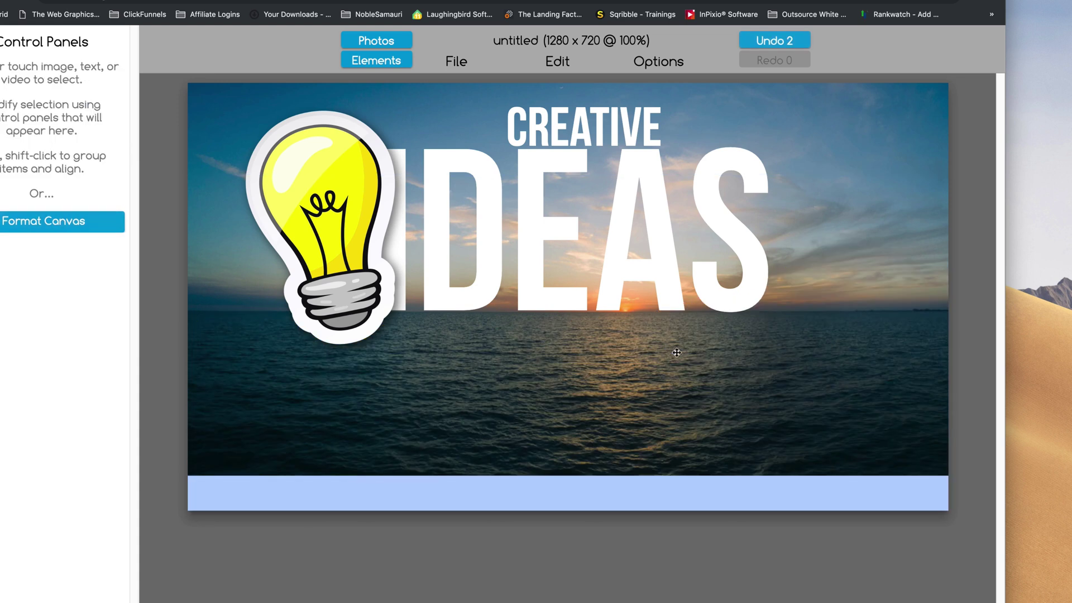
{"action": "left_click", "coordinate": [627, 500]}
{"action": "key", "text": "Delete"}
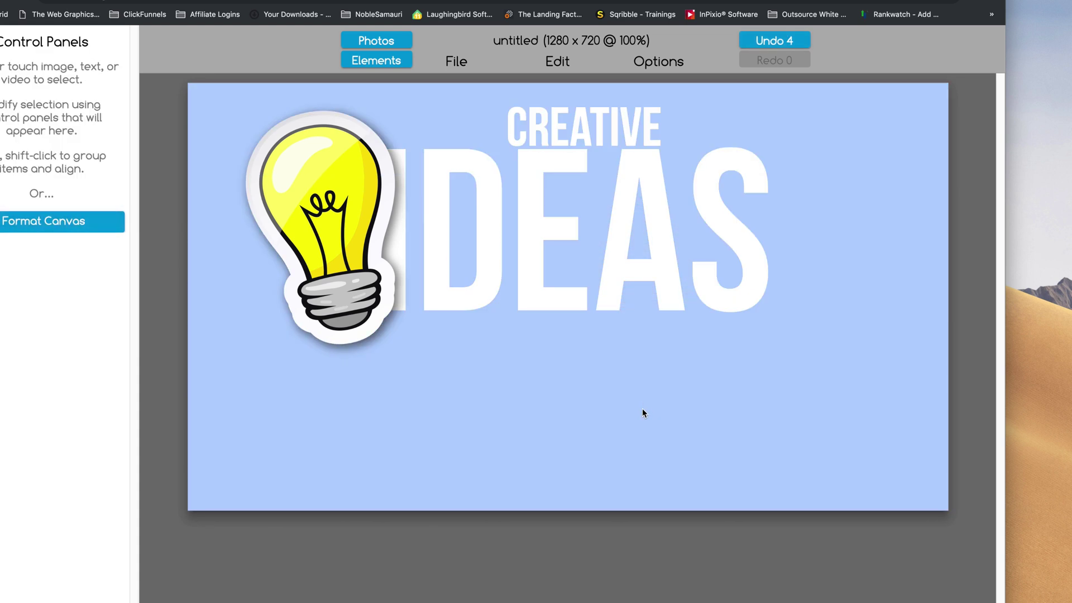
{"action": "left_click", "coordinate": [642, 413]}
- Move the IDEAS text down-right, then delete the CREATIVE heading and light bulb
{"action": "left_click_drag", "start_coordinate": [624, 271], "coordinate": [697, 438]}
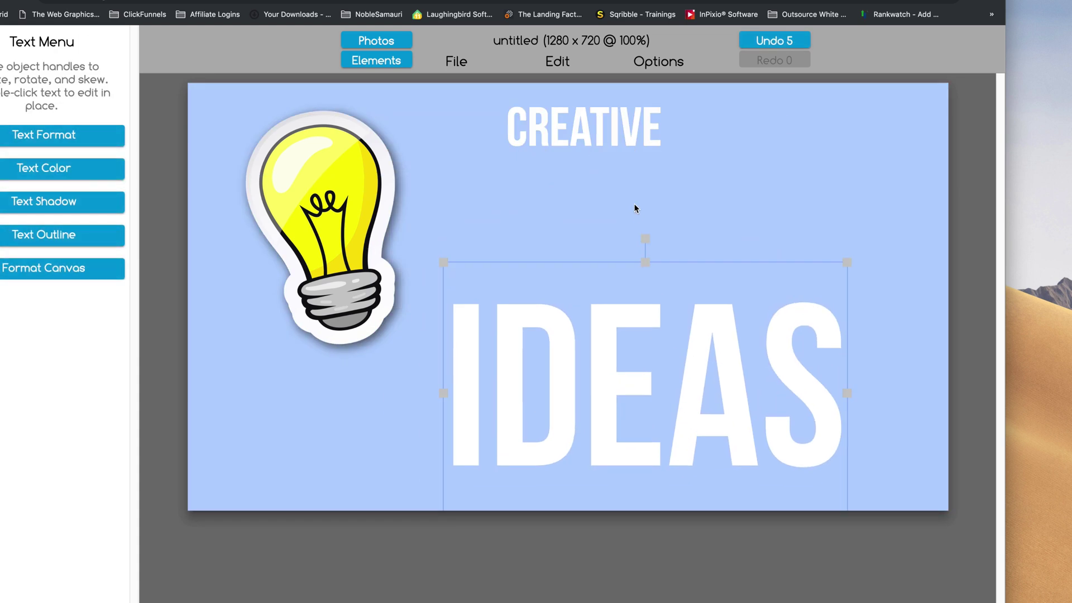
{"action": "left_click", "coordinate": [602, 142]}
{"action": "key", "text": "Delete"}
{"action": "left_click_drag", "start_coordinate": [379, 216], "coordinate": [375, 270]}
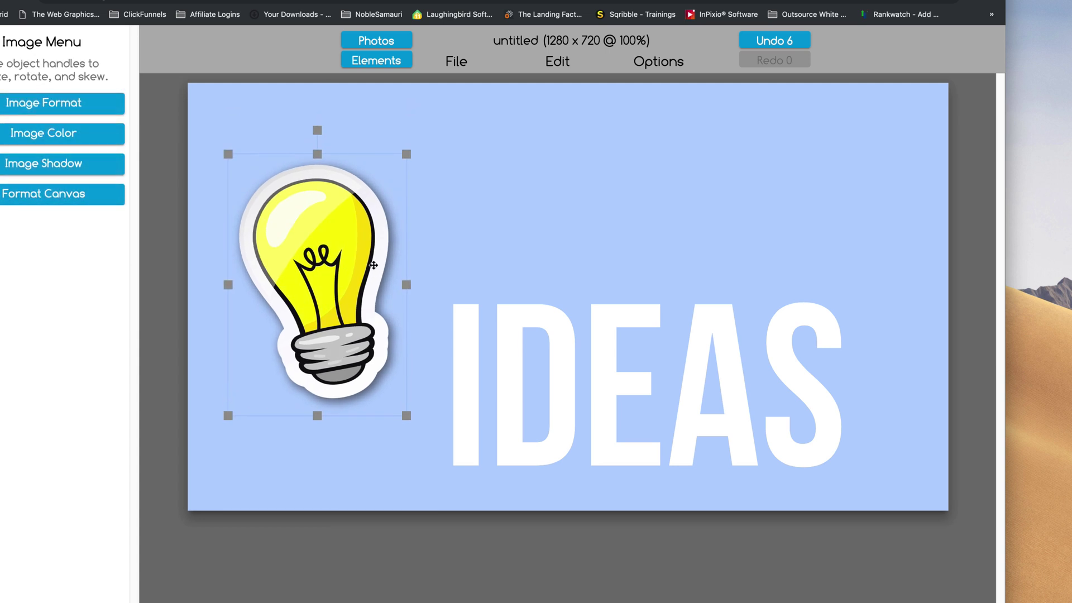
{"action": "key", "text": "Delete"}
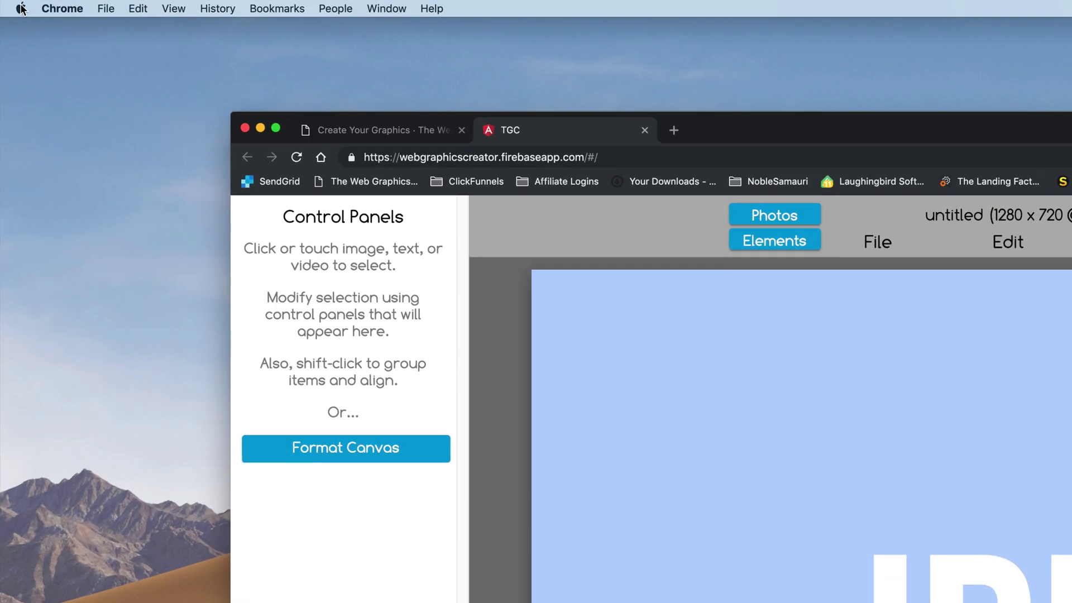
- In About This Mac's Displays tab, check the resolutions: Retina 5120 x 2880, G236HL 1920 x 1080
{"action": "left_click", "coordinate": [12, 6]}
{"action": "left_click", "coordinate": [28, 25]}
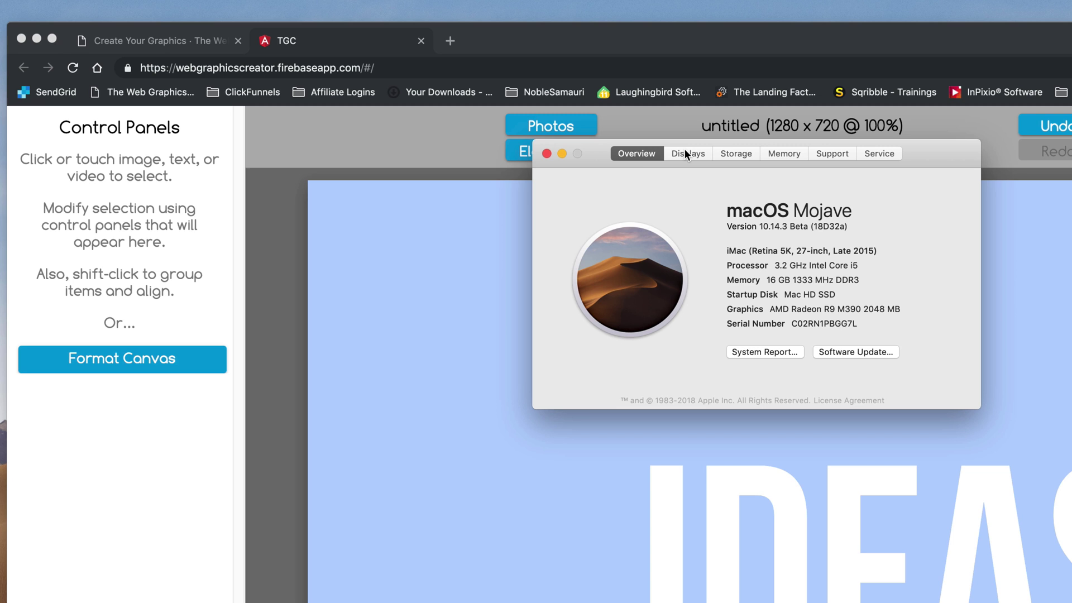
{"action": "left_click", "coordinate": [908, 238]}
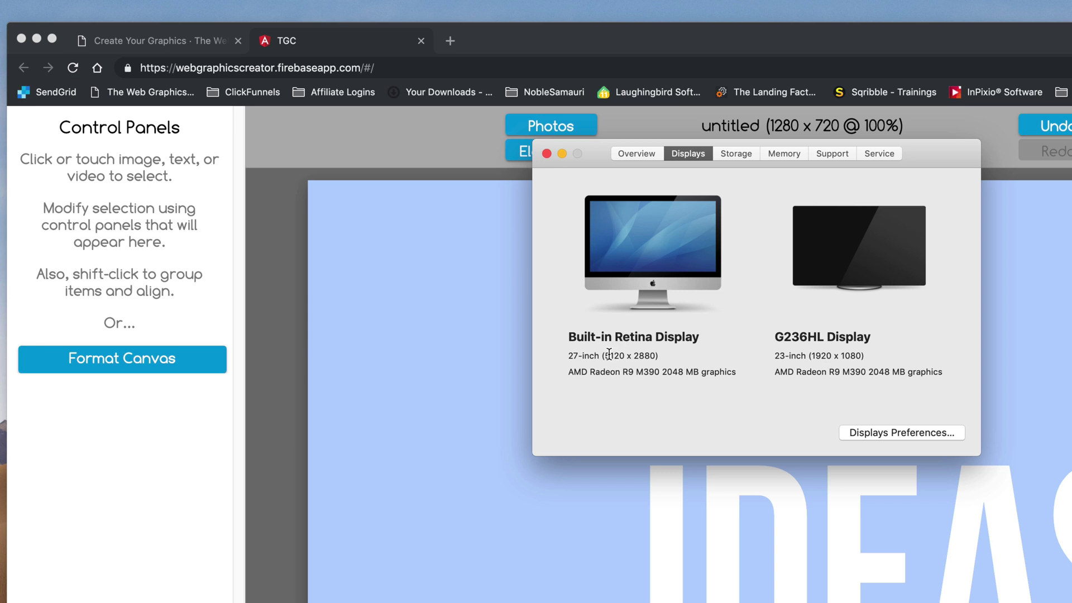
{"action": "left_click_drag", "start_coordinate": [603, 356], "coordinate": [657, 355]}
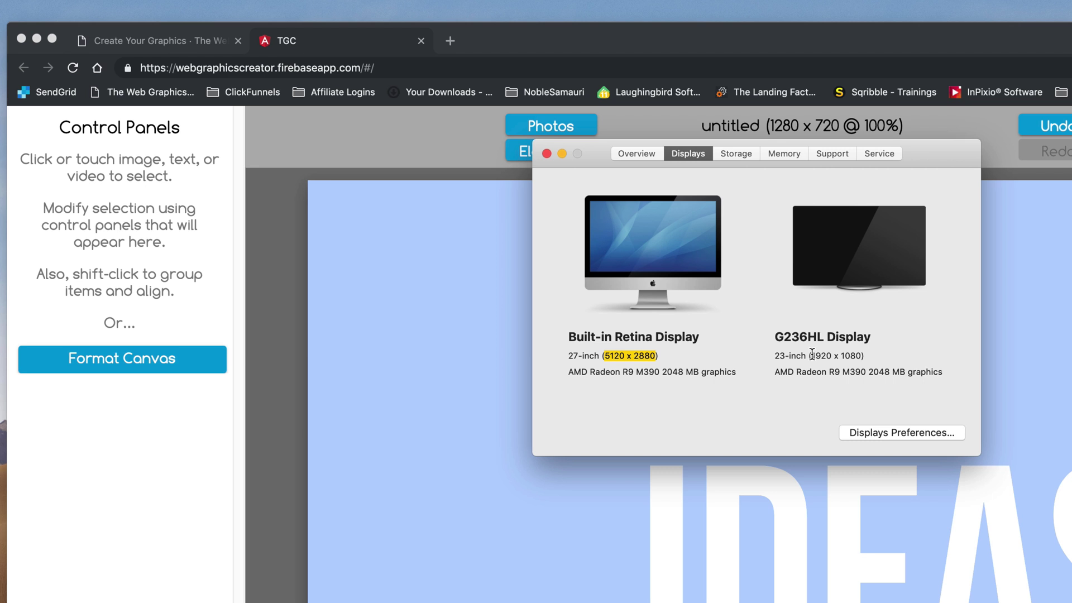
{"action": "left_click_drag", "start_coordinate": [810, 355], "coordinate": [861, 356]}
- In Format Canvas, set the canvas width to 5000 and height to 2880
{"action": "left_click", "coordinate": [141, 359]}
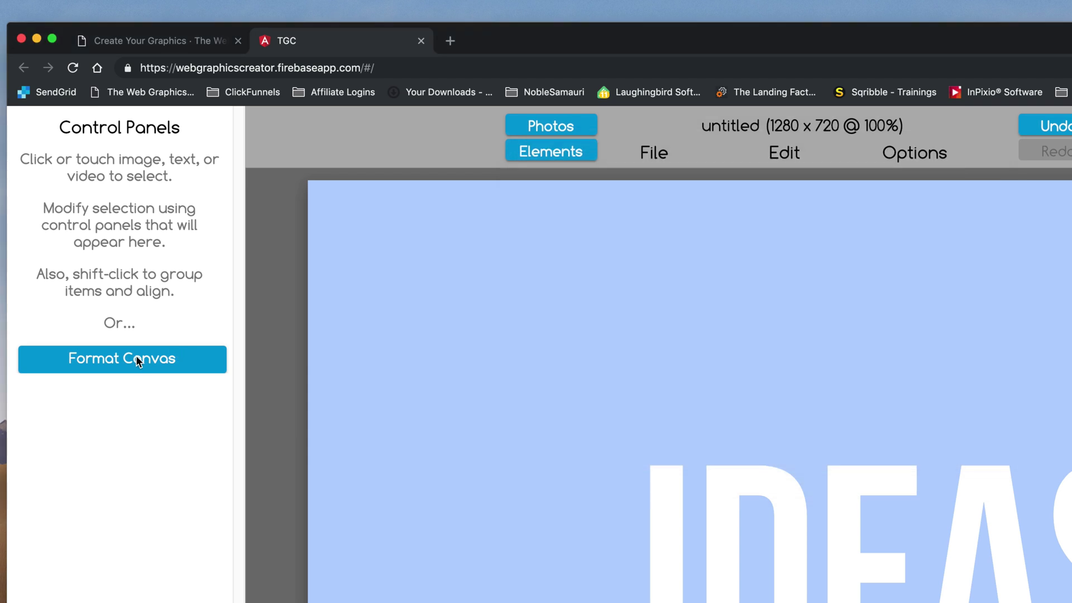
{"action": "left_click", "coordinate": [117, 356]}
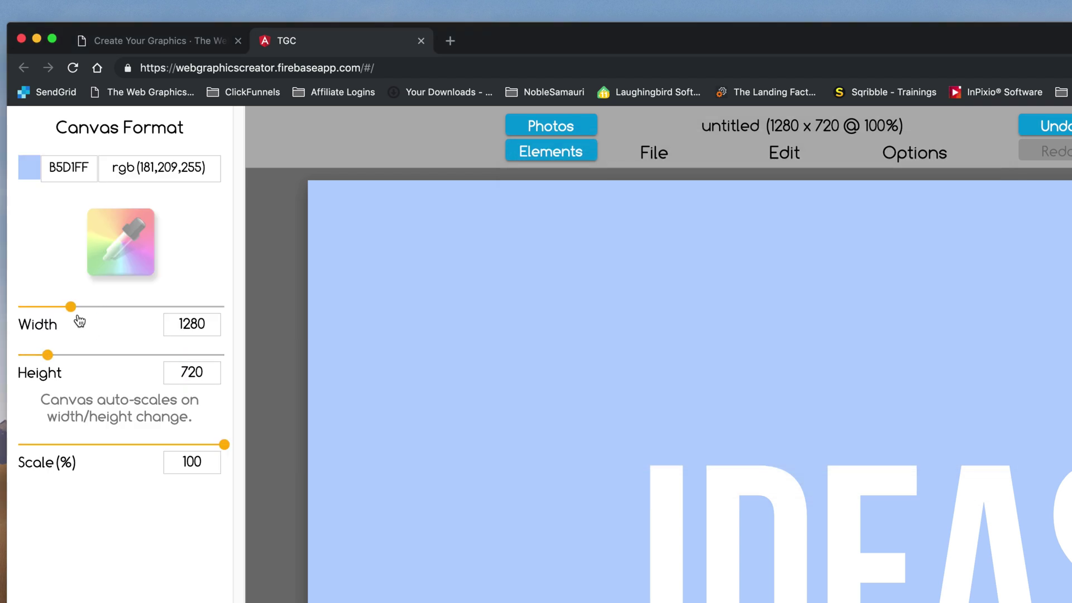
{"action": "left_click_drag", "start_coordinate": [71, 307], "coordinate": [222, 310]}
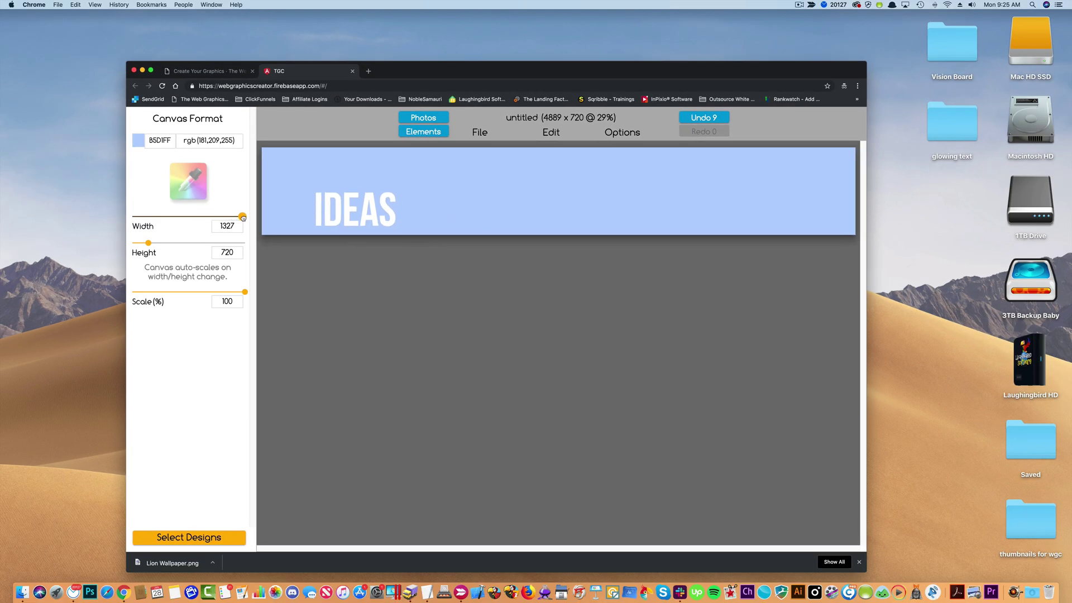
{"action": "left_click_drag", "start_coordinate": [243, 217], "coordinate": [245, 216]}
{"action": "left_click", "coordinate": [148, 243]}
{"action": "left_click_drag", "start_coordinate": [148, 243], "coordinate": [204, 243]}
{"action": "left_click", "coordinate": [224, 252]}
{"action": "double_click", "coordinate": [224, 252]}
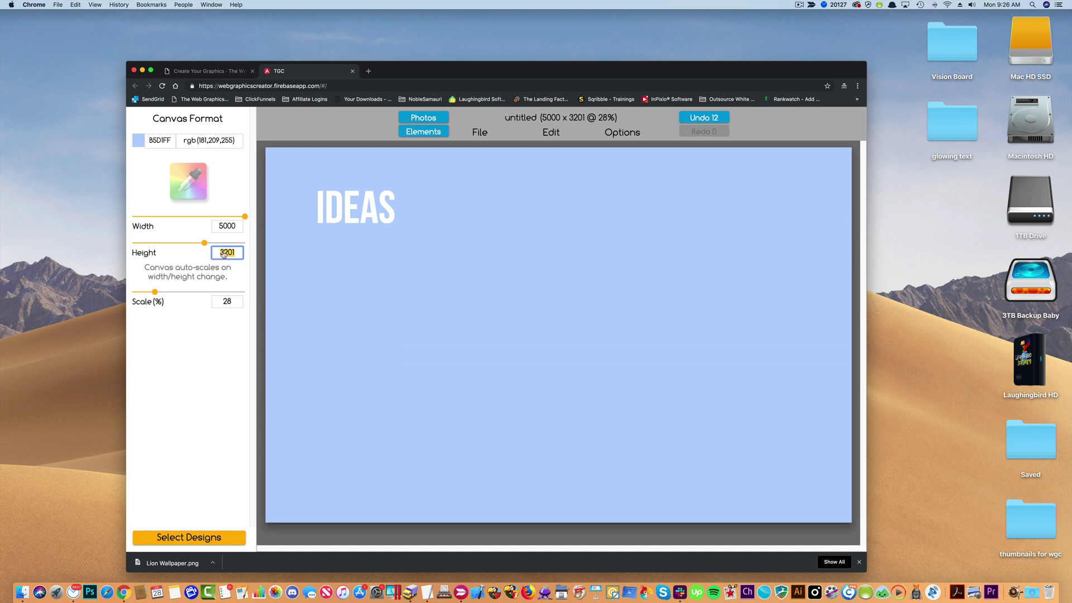
{"action": "type", "text": "2880"}
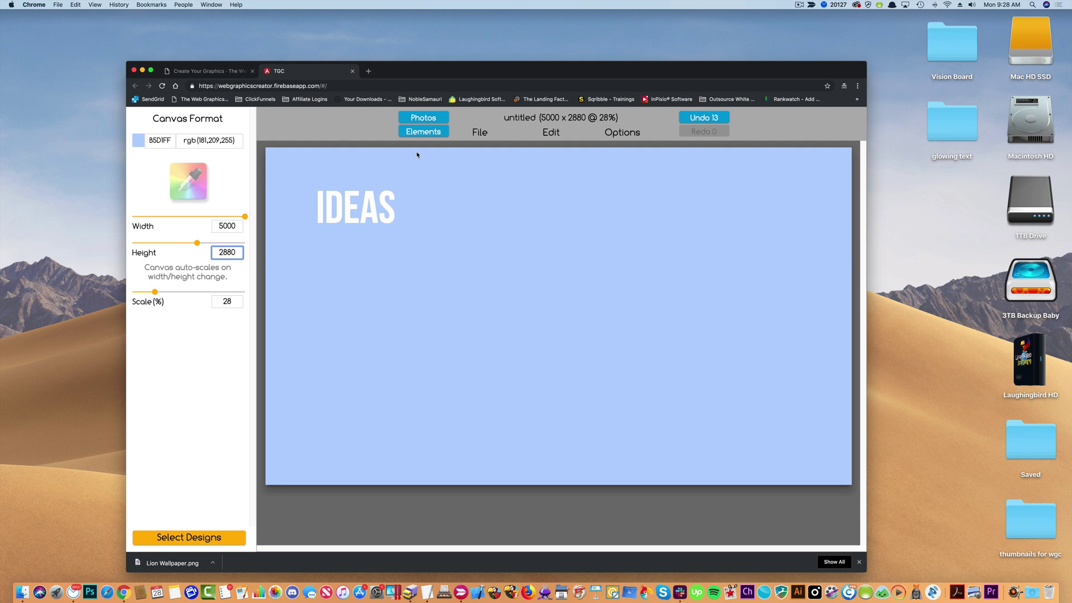
- Search the Photos panel for 'lion' and browse the results
{"action": "left_click", "coordinate": [414, 119]}
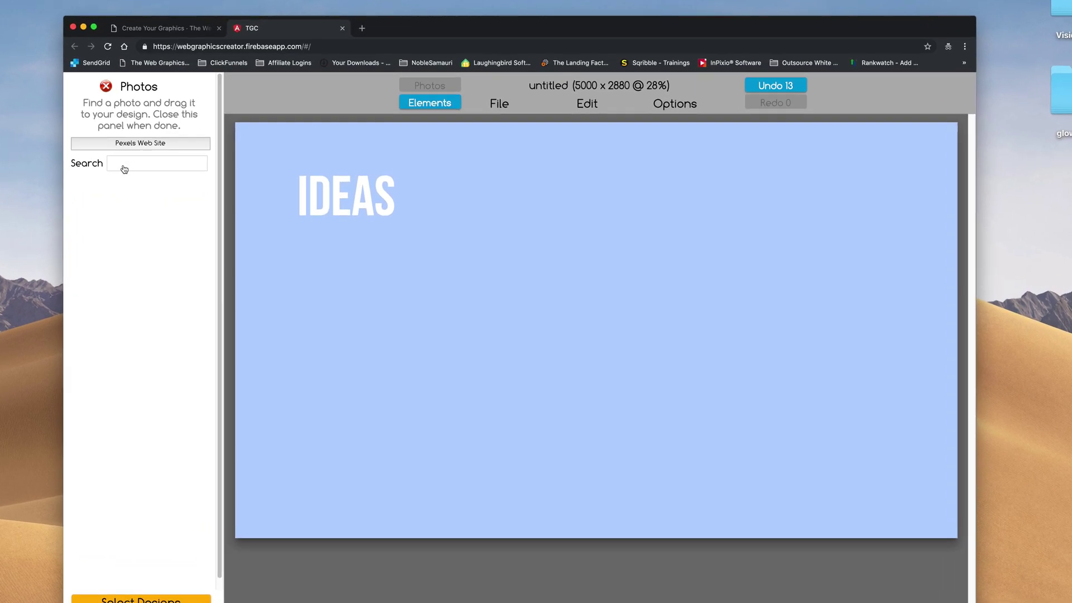
{"action": "left_click", "coordinate": [144, 172]}
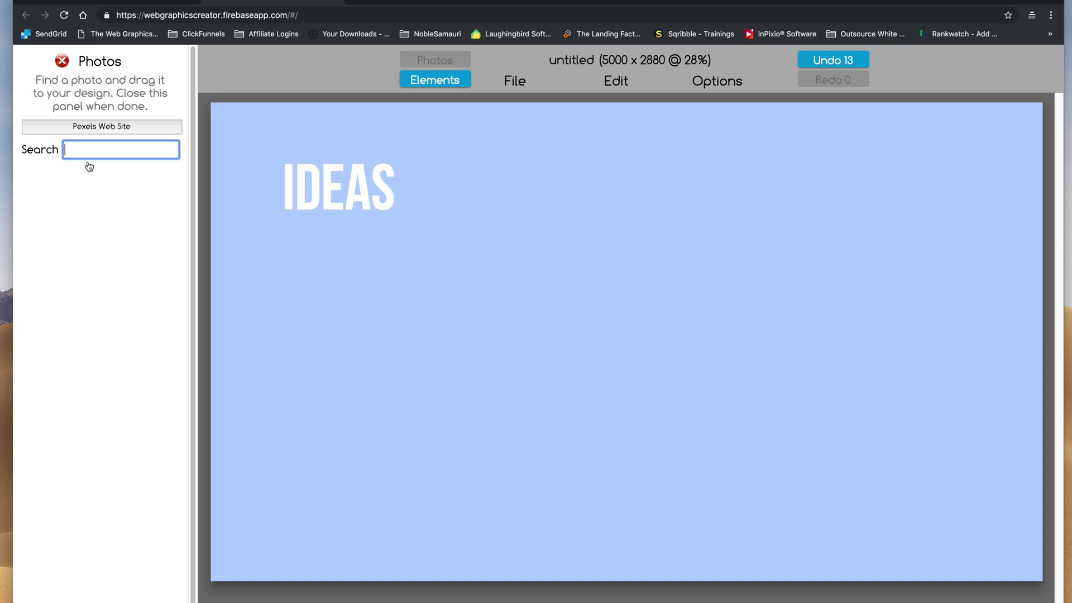
{"action": "type", "text": "lion"}
{"action": "key", "text": "Return"}
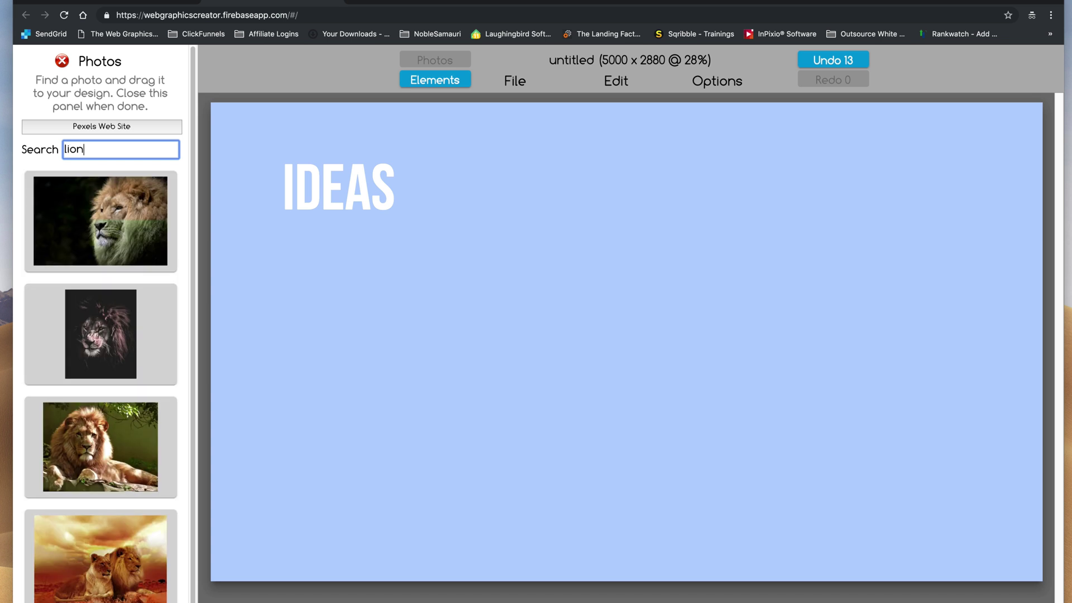
{"action": "scroll", "coordinate": [83, 345], "scroll_direction": "down", "scroll_amount": 3}
{"action": "scroll", "coordinate": [84, 345], "scroll_direction": "down", "scroll_amount": 3}
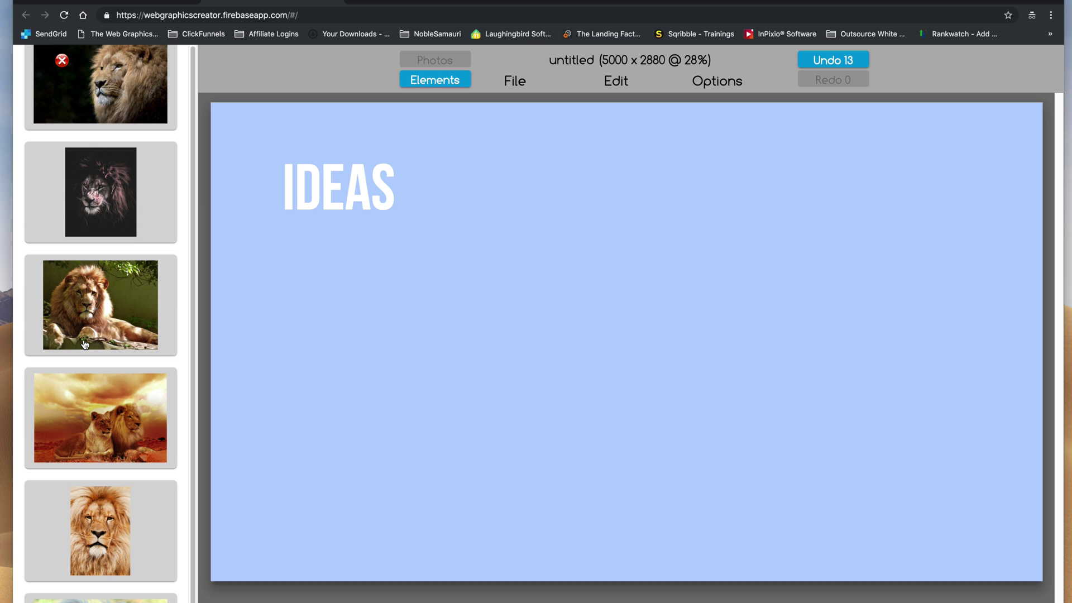
- Place the two-lions sunset photo on the canvas and stretch it to cover it
{"action": "left_click_drag", "start_coordinate": [99, 389], "coordinate": [378, 290]}
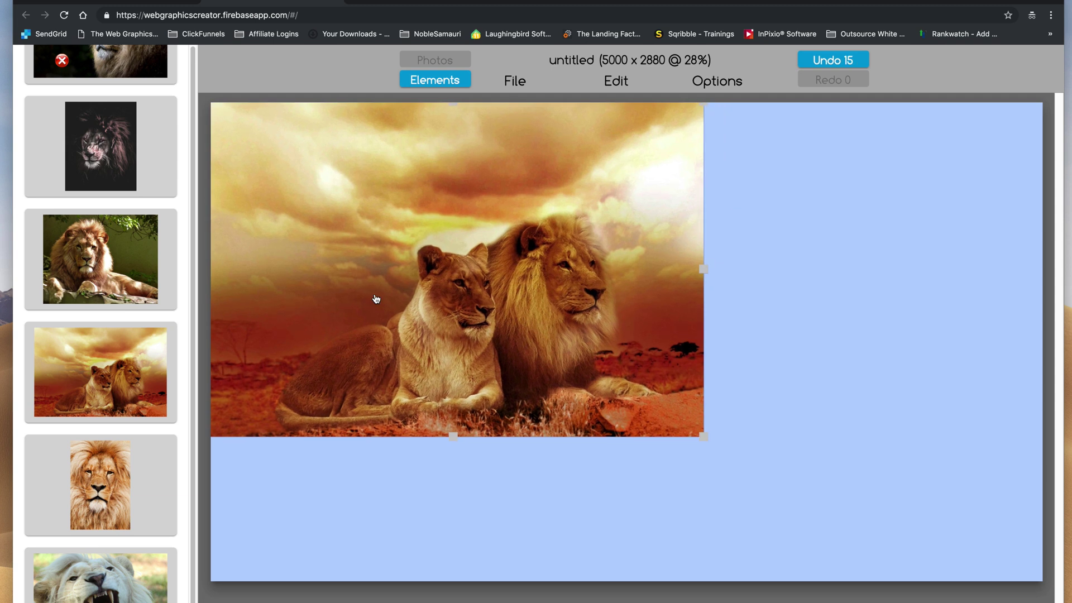
{"action": "left_click_drag", "start_coordinate": [704, 436], "coordinate": [1059, 584]}
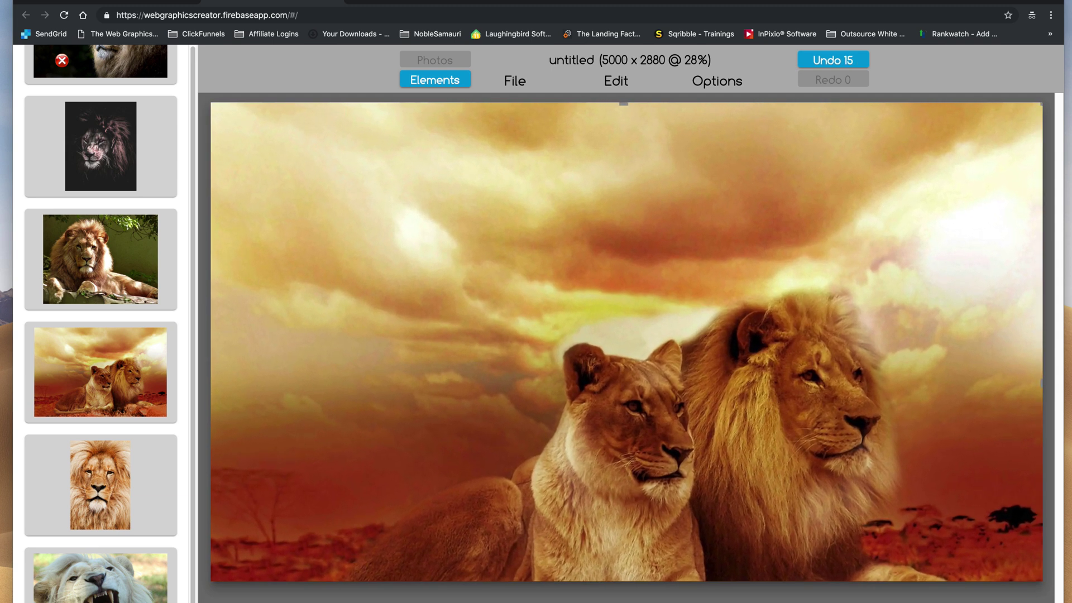
{"action": "left_click_drag", "start_coordinate": [577, 452], "coordinate": [571, 385]}
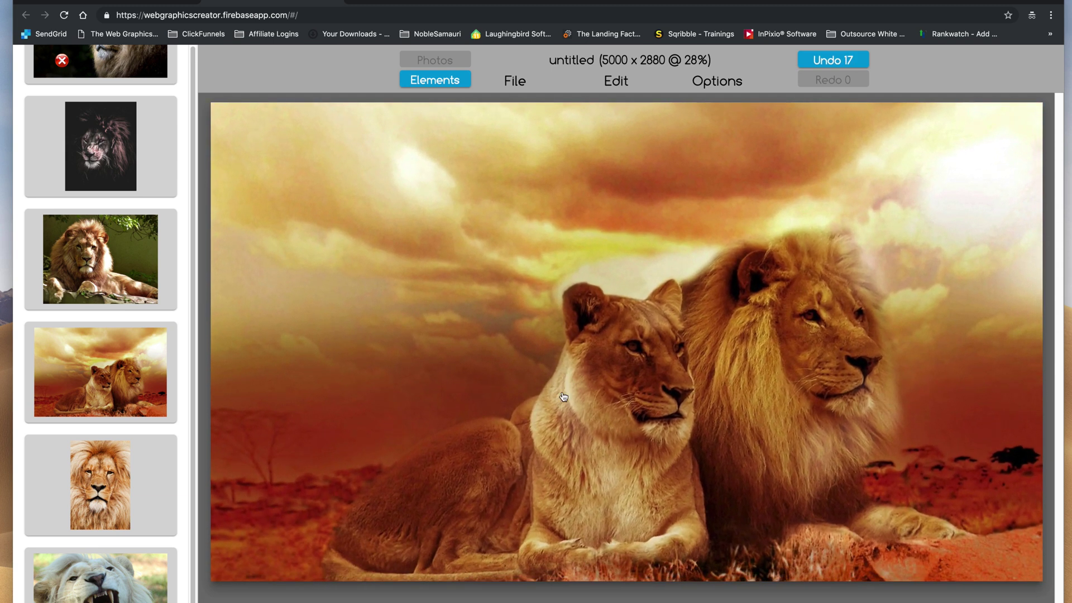
- Close the Photos panel and send the lions photo to the back
{"action": "left_click", "coordinate": [63, 61]}
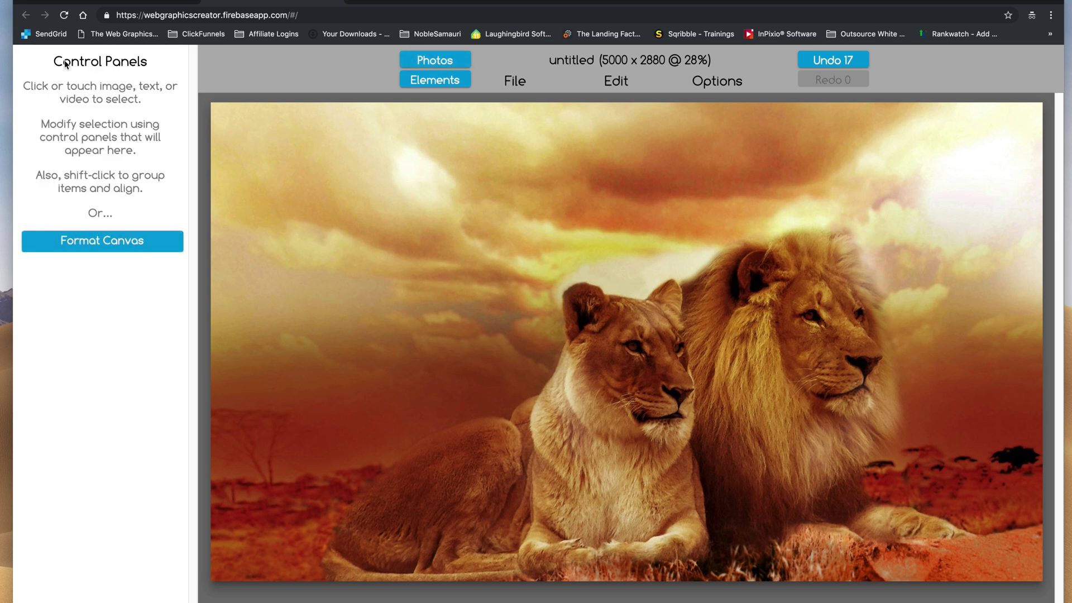
{"action": "left_click", "coordinate": [370, 219]}
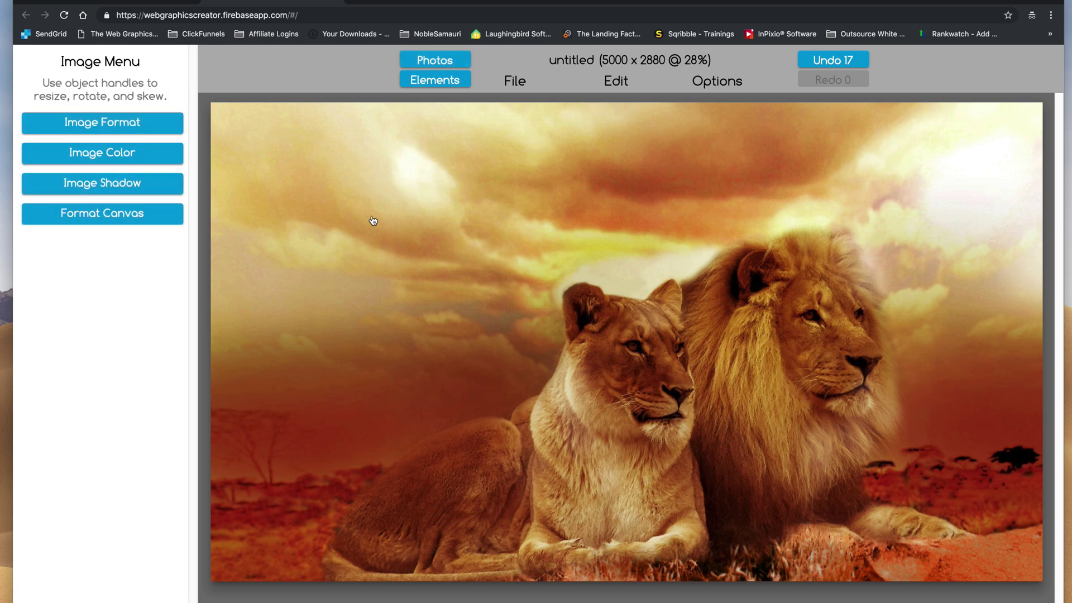
{"action": "left_click", "coordinate": [713, 81]}
{"action": "left_click", "coordinate": [715, 178]}
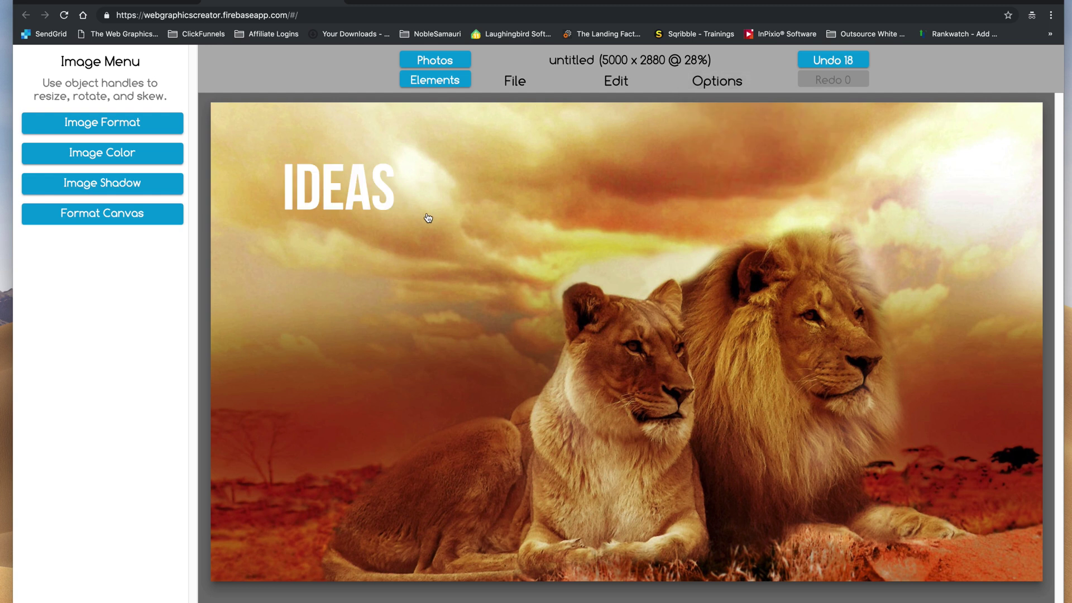
- Position the white text, now reading MARC'S MAC, at the canvas's lower right
{"action": "left_click_drag", "start_coordinate": [386, 195], "coordinate": [858, 528]}
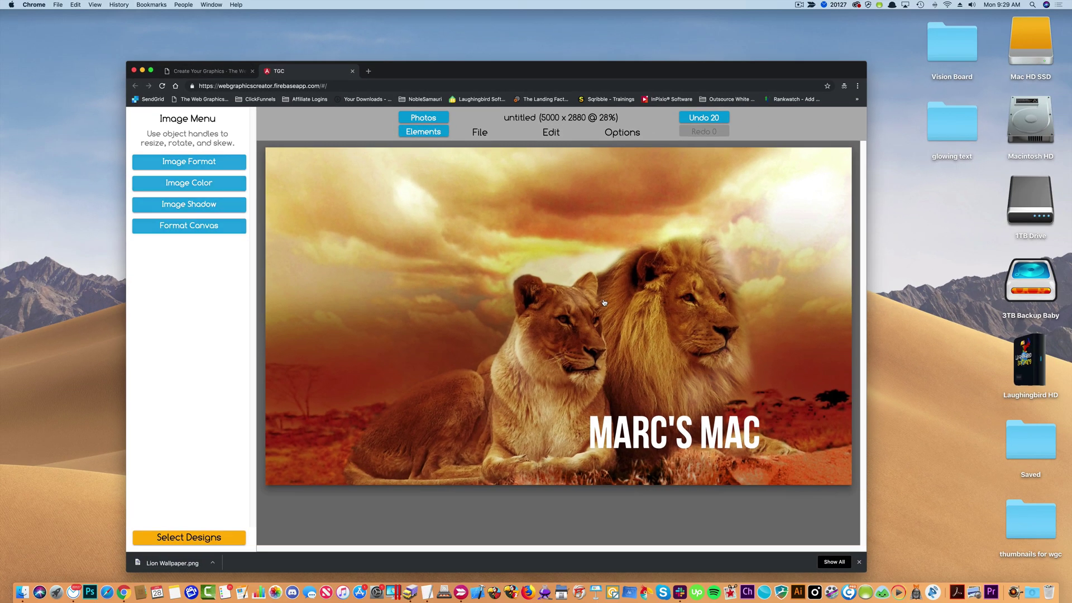
{"action": "left_click", "coordinate": [712, 450]}
{"action": "left_click_drag", "start_coordinate": [712, 450], "coordinate": [724, 451]}
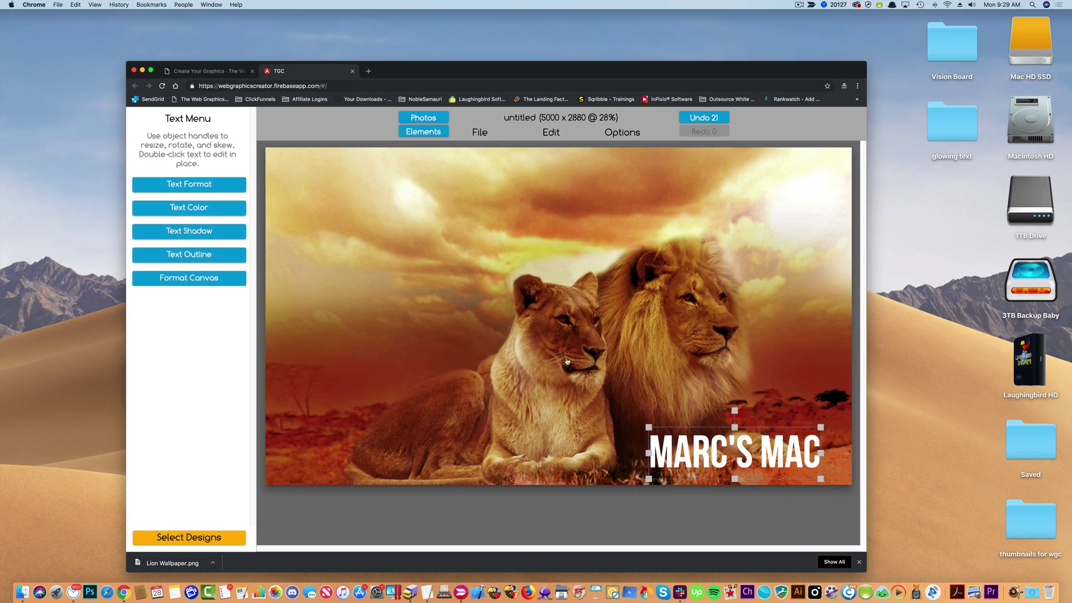
- Download the design as a PNG image named 'MarcDesktopWallpaper'
{"action": "left_click", "coordinate": [486, 132]}
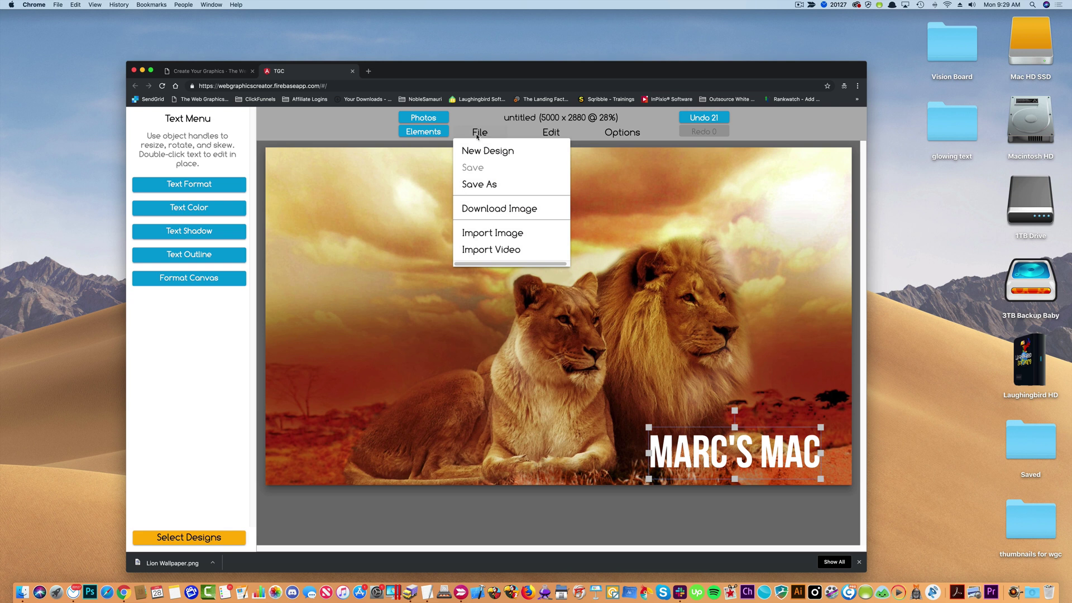
{"action": "left_click", "coordinate": [483, 209]}
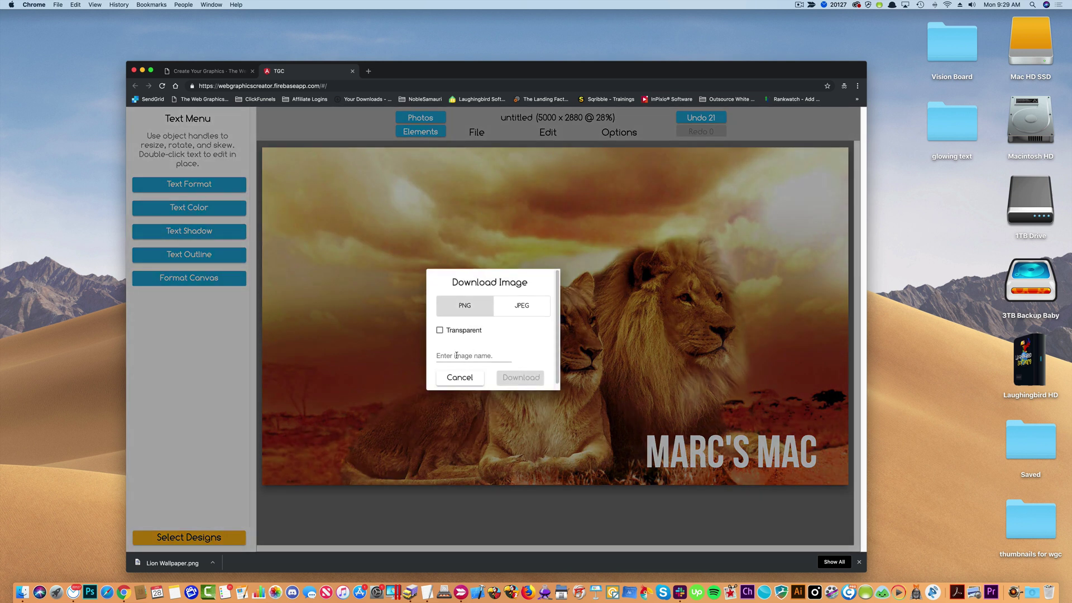
{"action": "left_click", "coordinate": [457, 355]}
{"action": "type", "text": "MarcDe"}
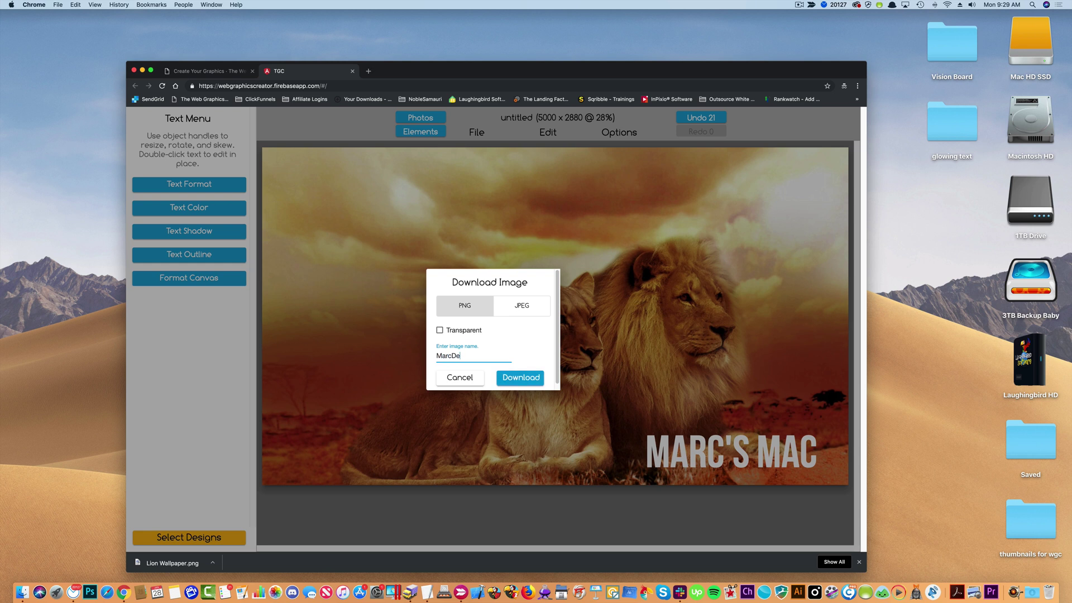
{"action": "type", "text": "sktopWallpaper"}
{"action": "left_click", "coordinate": [540, 383]}
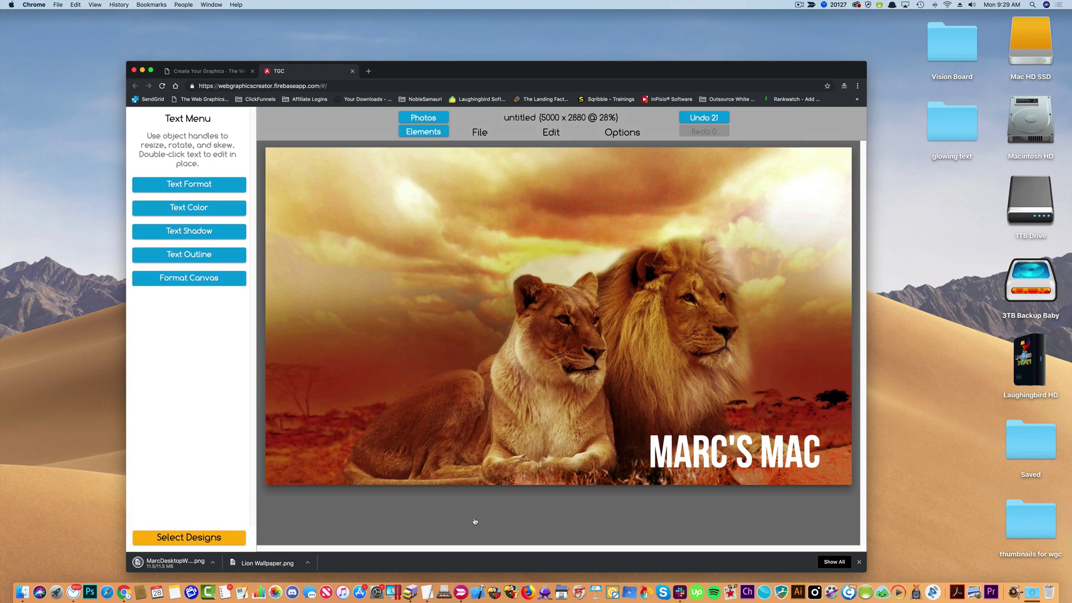
- Set the MarcDesktopWallpaper image from Downloads as the desktop picture, then close System Preferences
{"action": "left_click", "coordinate": [376, 592]}
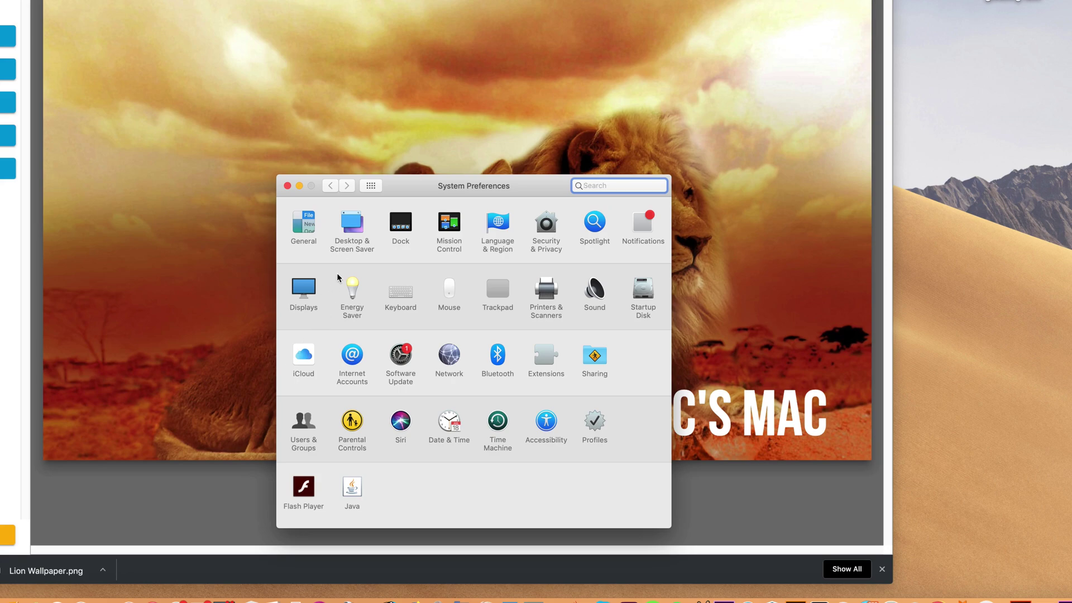
{"action": "left_click", "coordinate": [352, 234]}
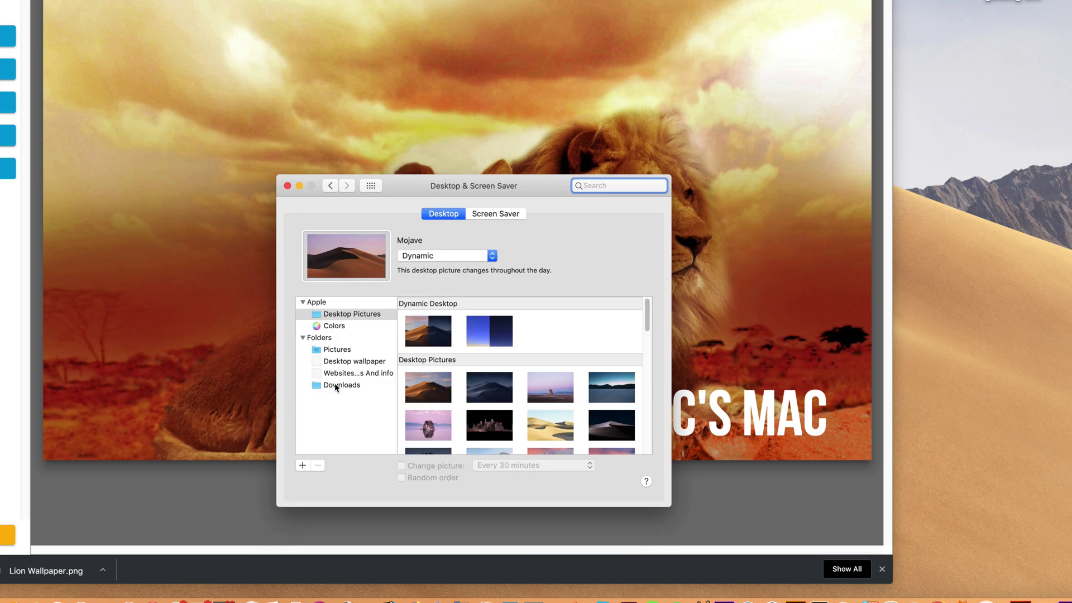
{"action": "left_click", "coordinate": [346, 385]}
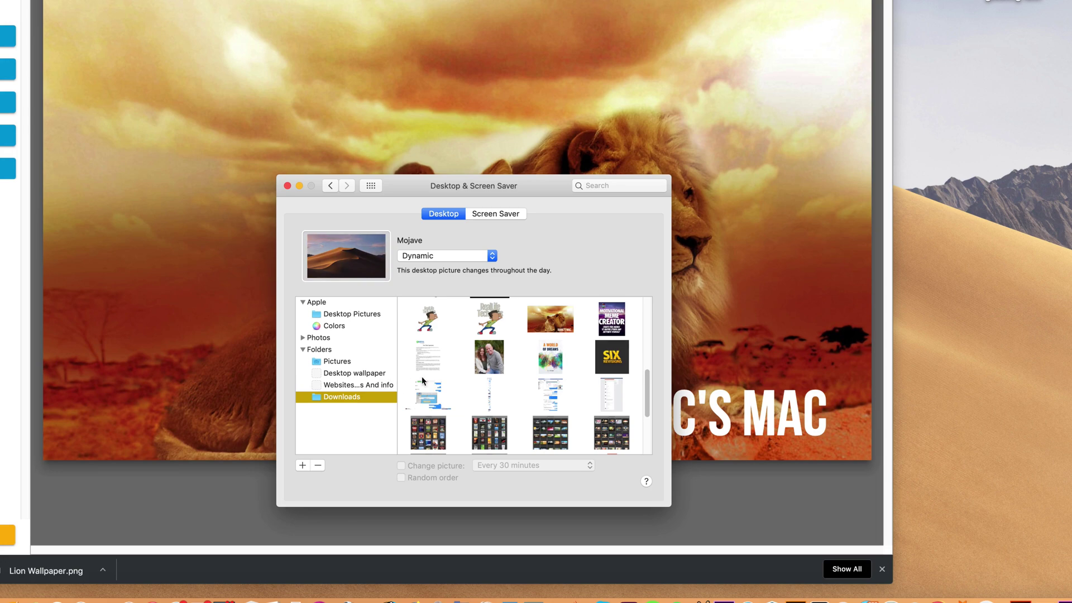
{"action": "left_click", "coordinate": [560, 325]}
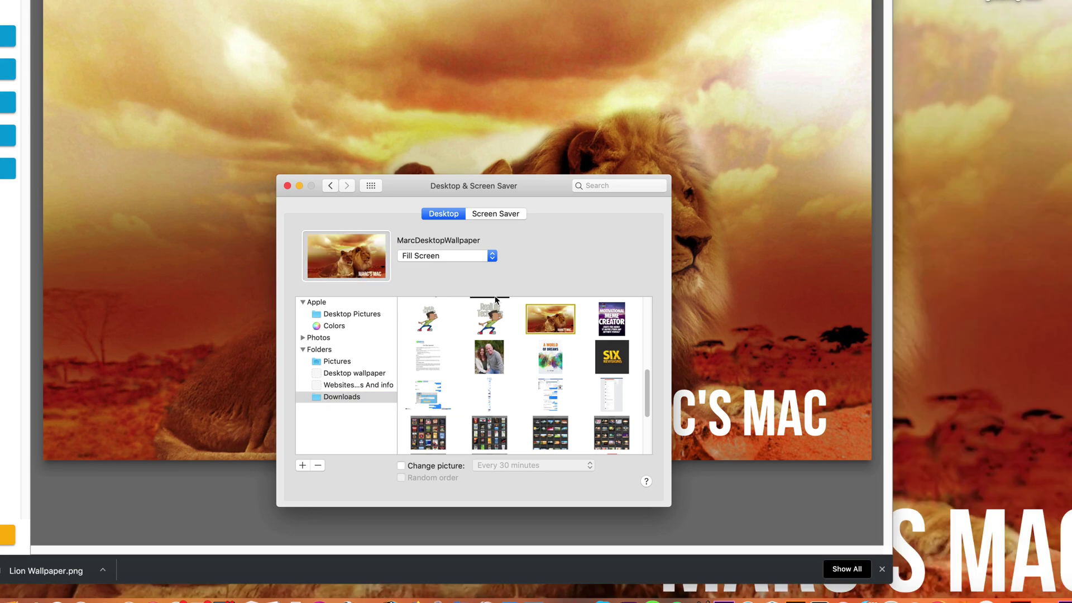
{"action": "left_click", "coordinate": [288, 186]}
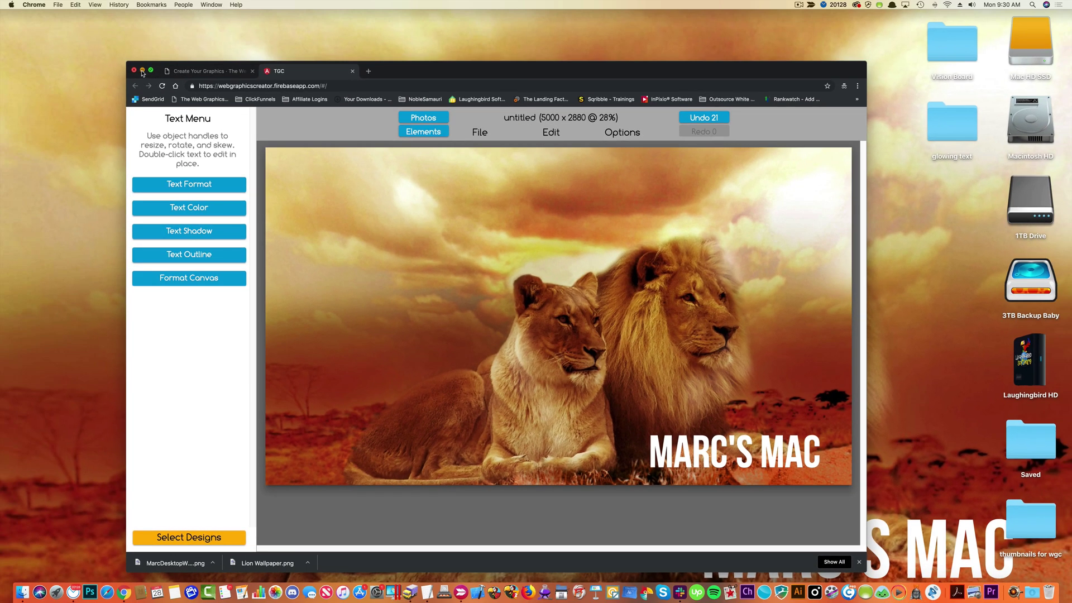
- Minimize Chrome, close About This Mac to view the lion wallpaper, then restore Chrome
{"action": "left_click", "coordinate": [142, 71]}
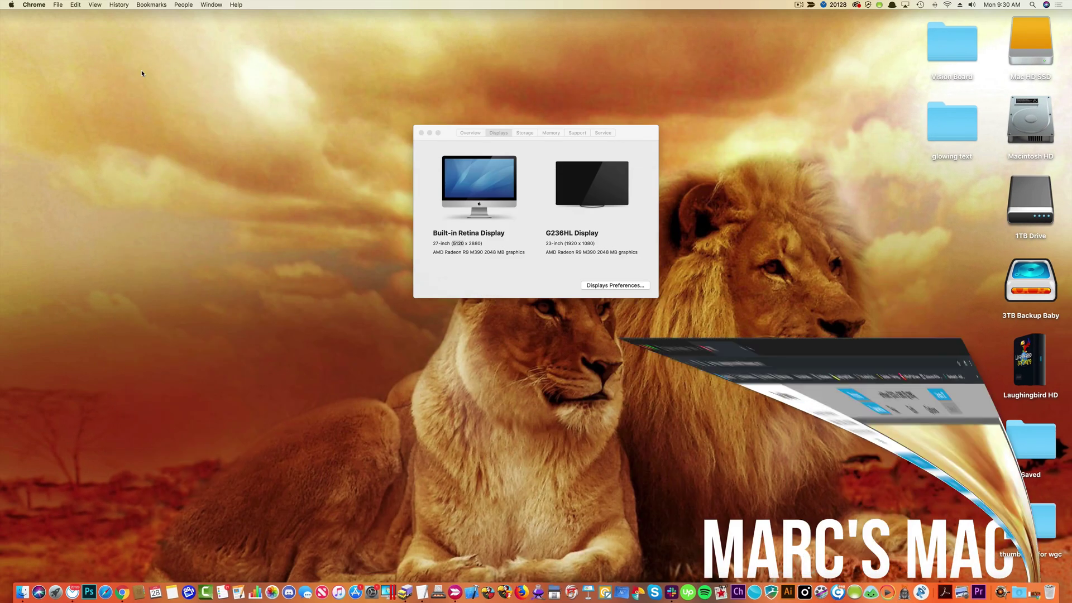
{"action": "left_click", "coordinate": [421, 133]}
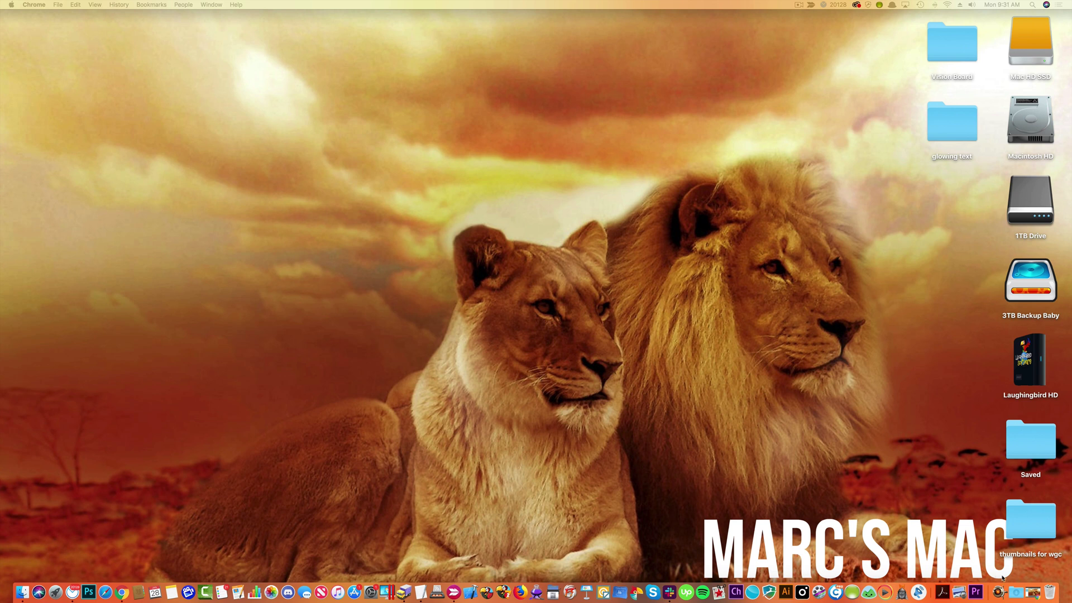
{"action": "left_click", "coordinate": [1021, 587]}
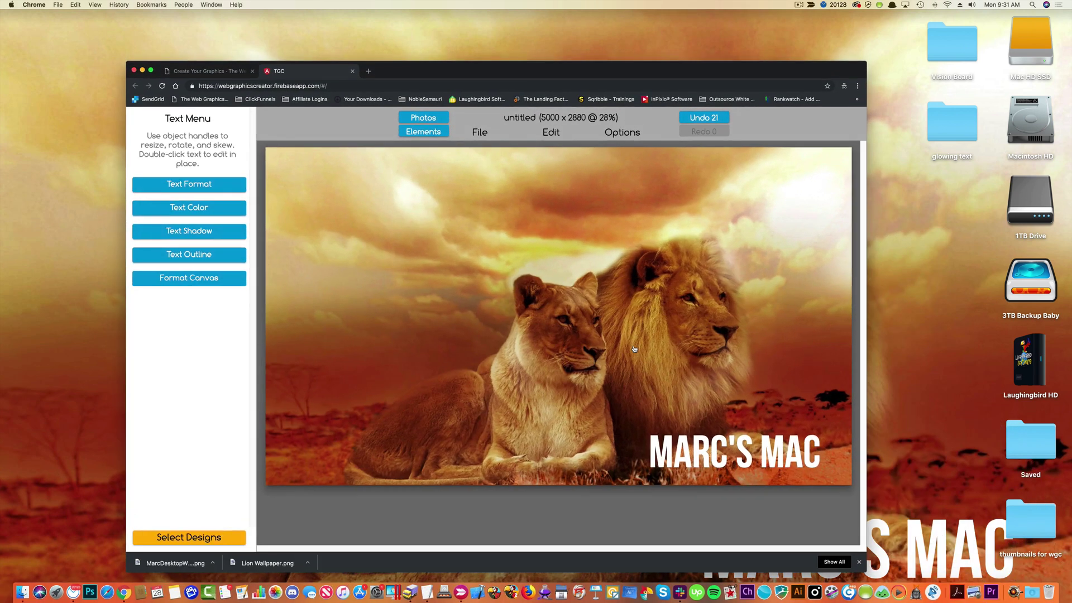